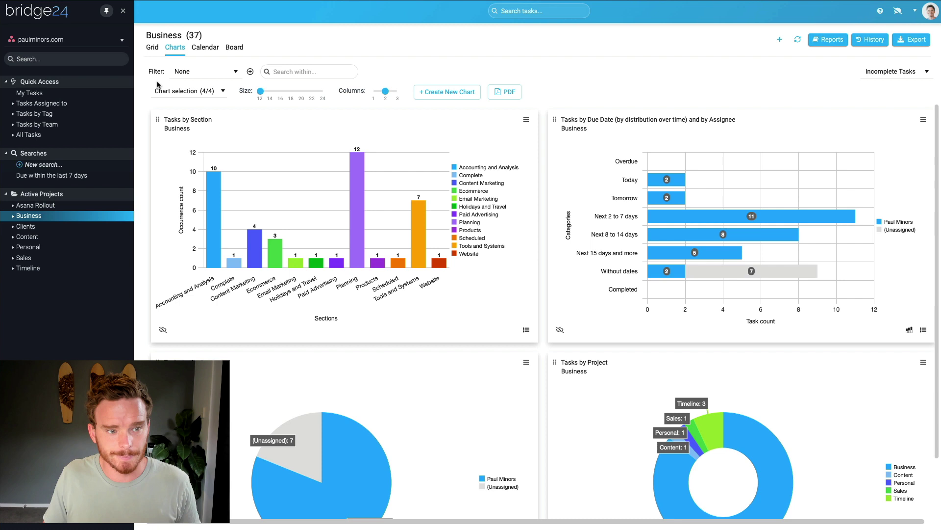
Refresh the Business project's Charts dashboard showing tasks by section, due date, assignee and project.
left_click(264, 93)
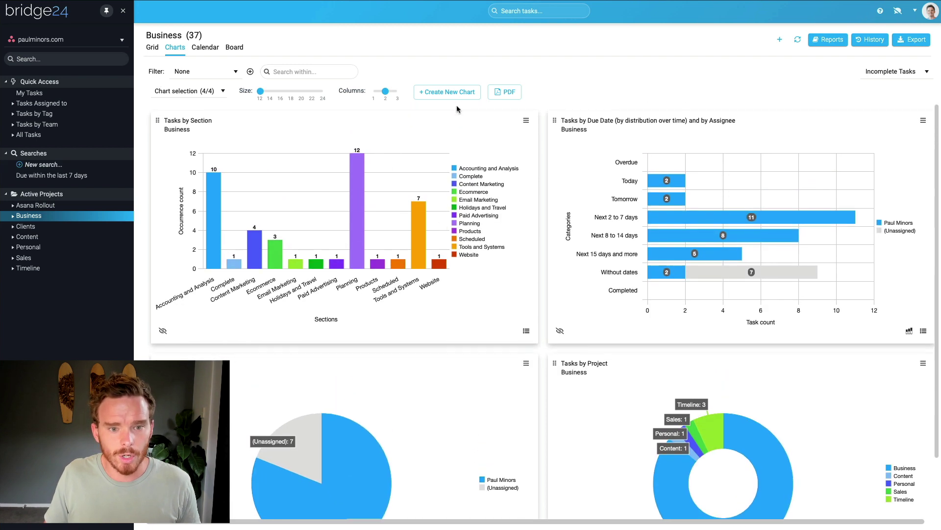
left_click(455, 94)
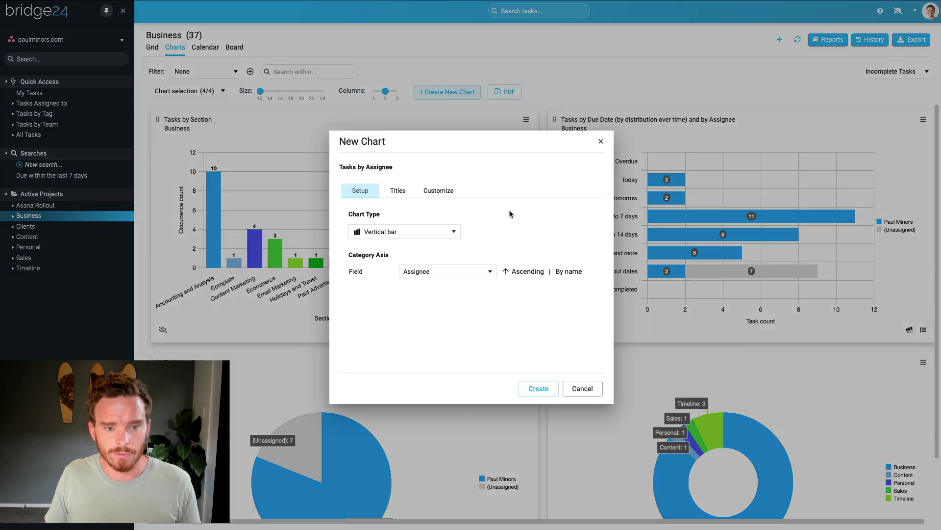
left_click(422, 232)
left_click(494, 254)
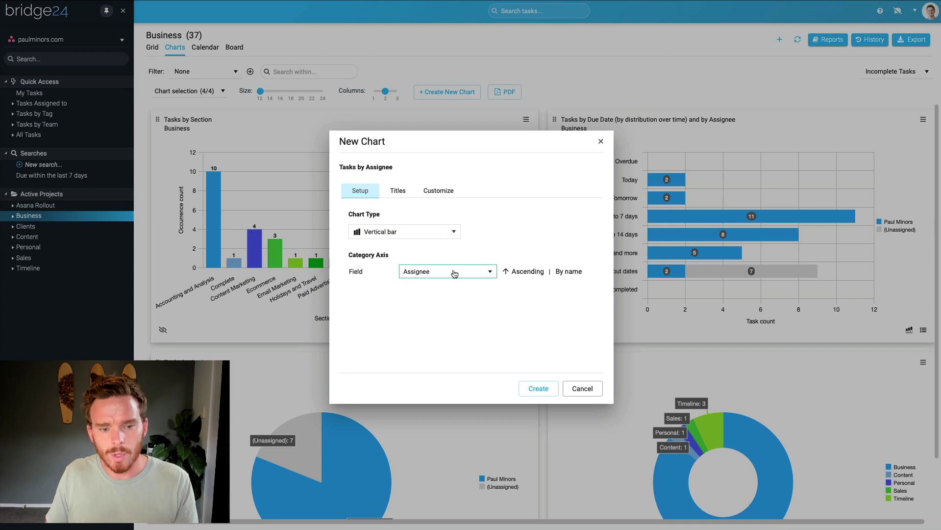
left_click(452, 273)
left_click(441, 333)
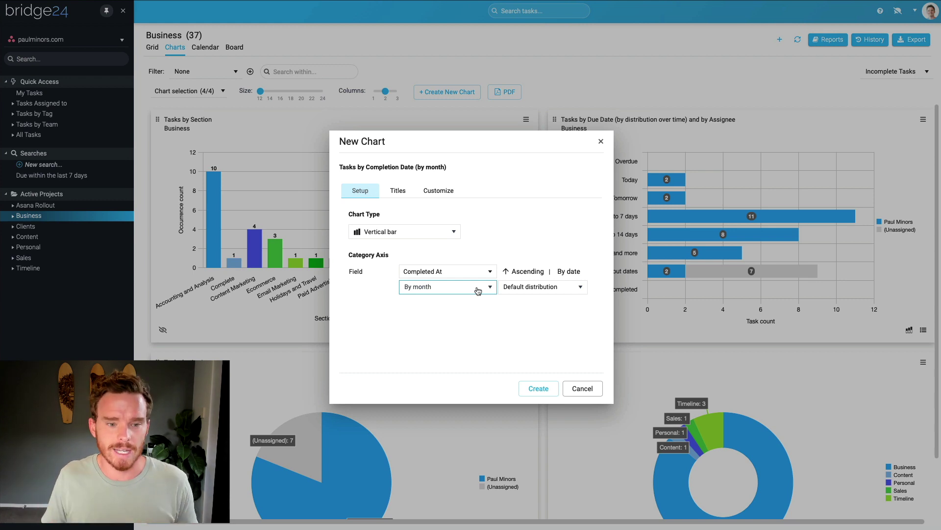
left_click(430, 196)
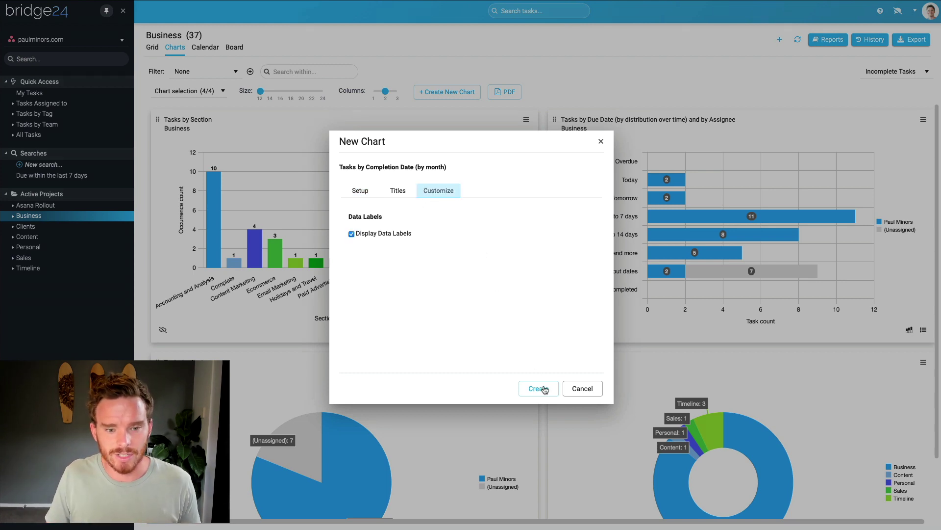
left_click(581, 389)
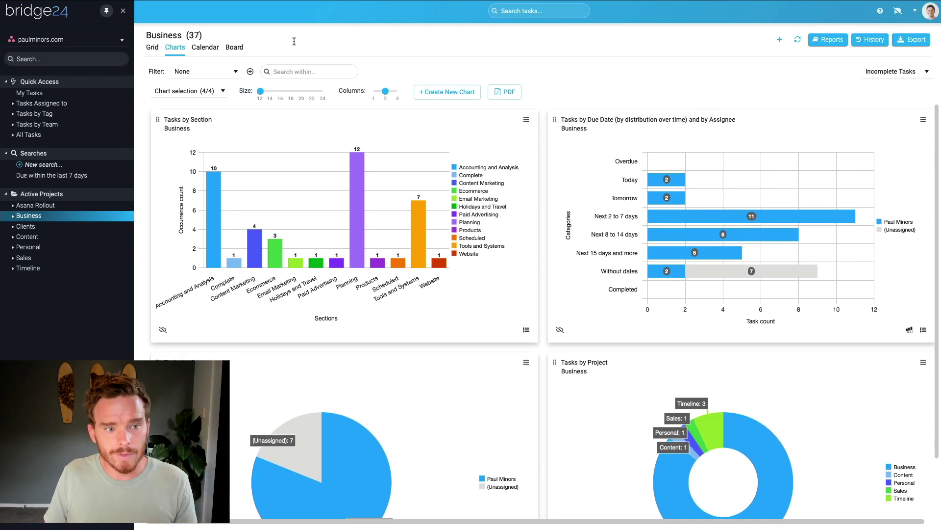
Run the saved 'Tasks by Assignee and by Section' report for the Business project.
left_click(816, 42)
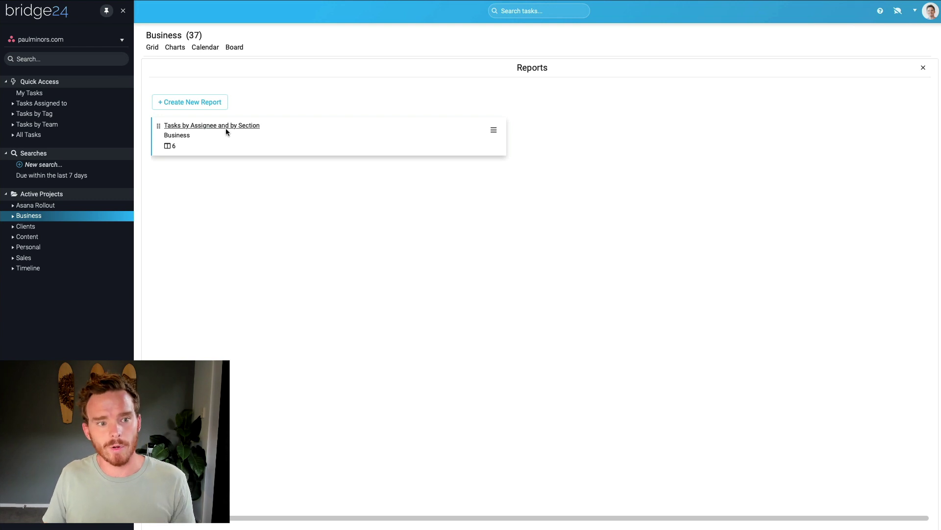
left_click(226, 129)
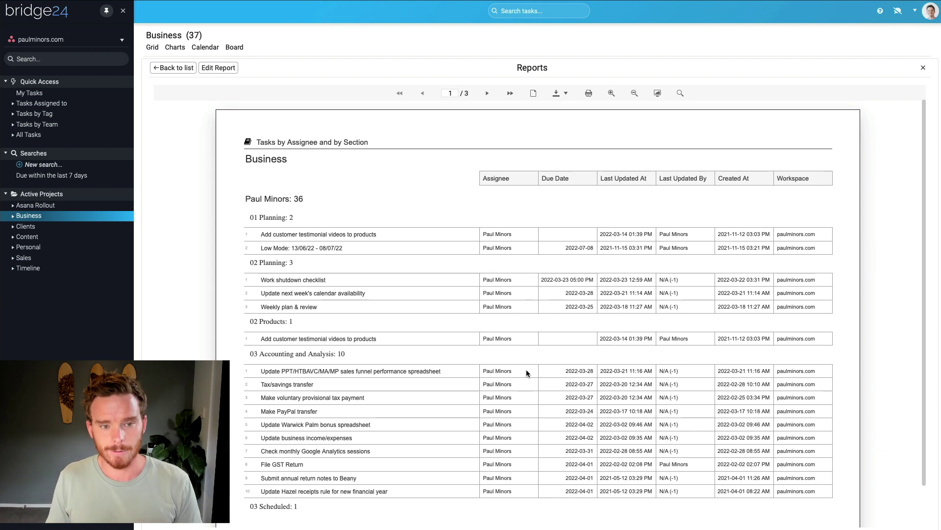
Add Task URL and Subtasks columns to the report, then save and rerun it.
left_click(217, 68)
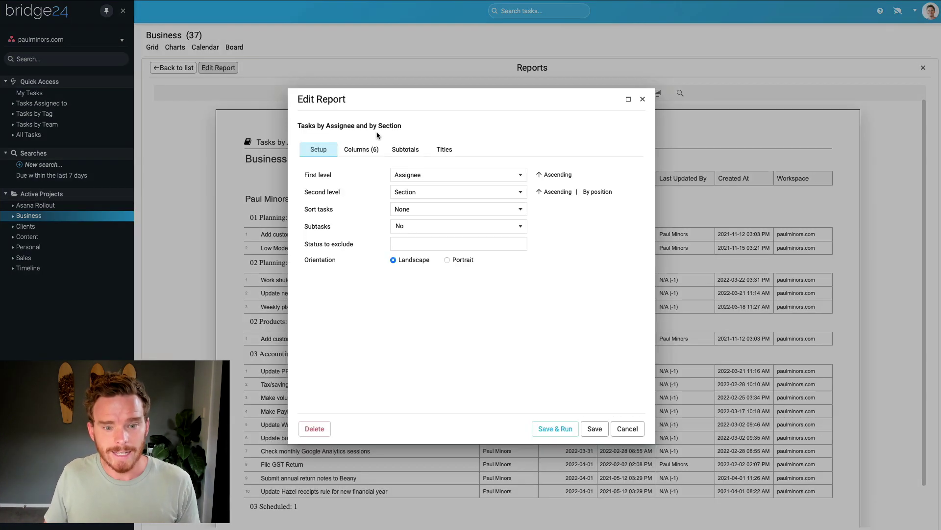
left_click(365, 150)
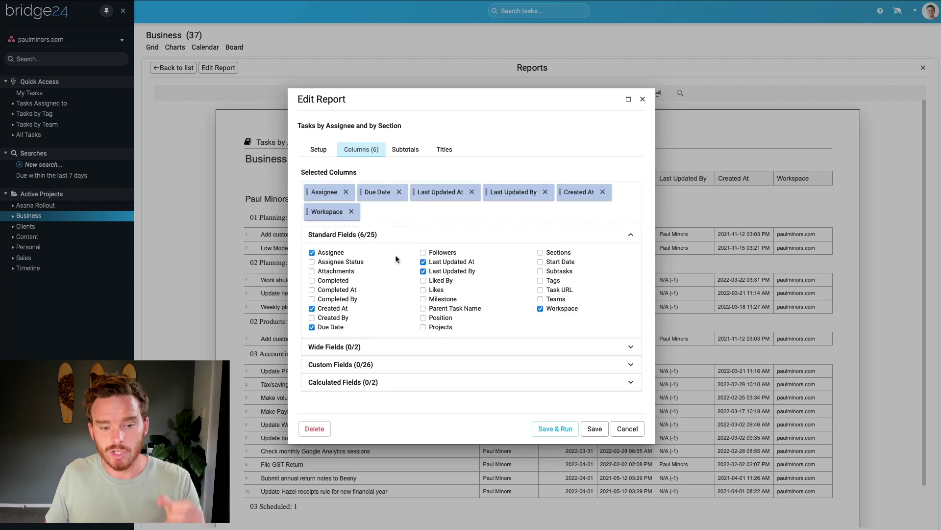
left_click(540, 290)
left_click(540, 272)
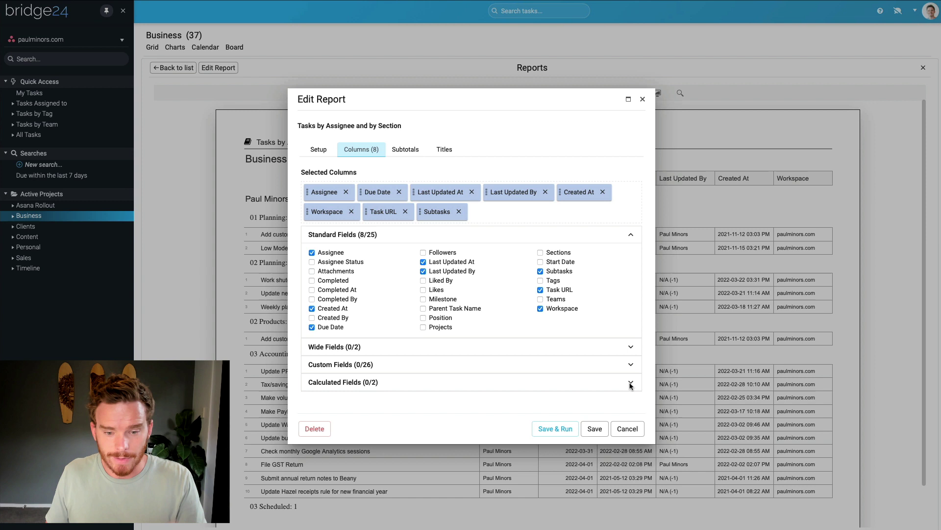
left_click(561, 430)
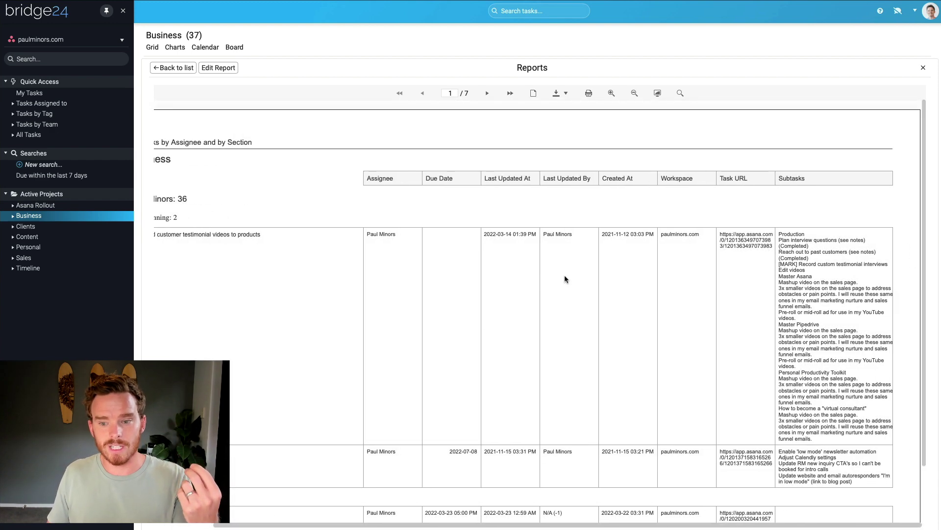
scroll(565, 277, "down", 10)
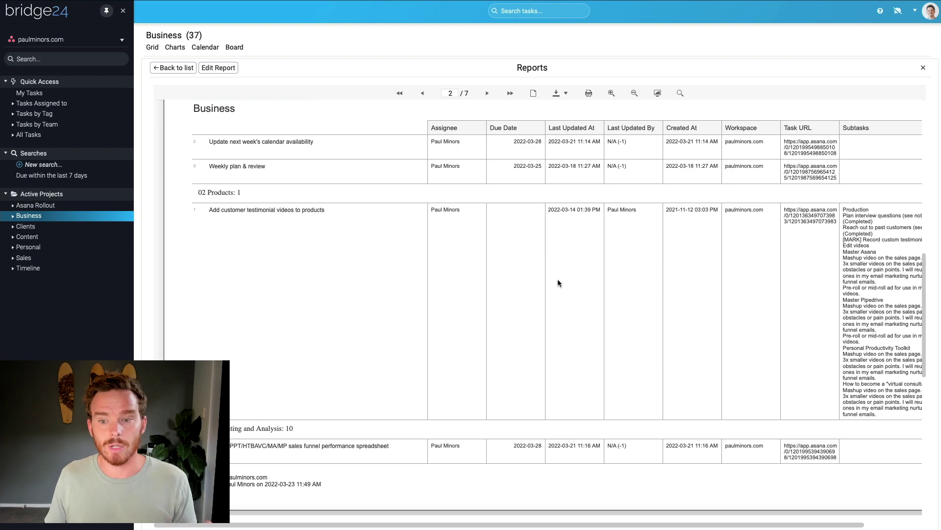
scroll(558, 281, "up", 10)
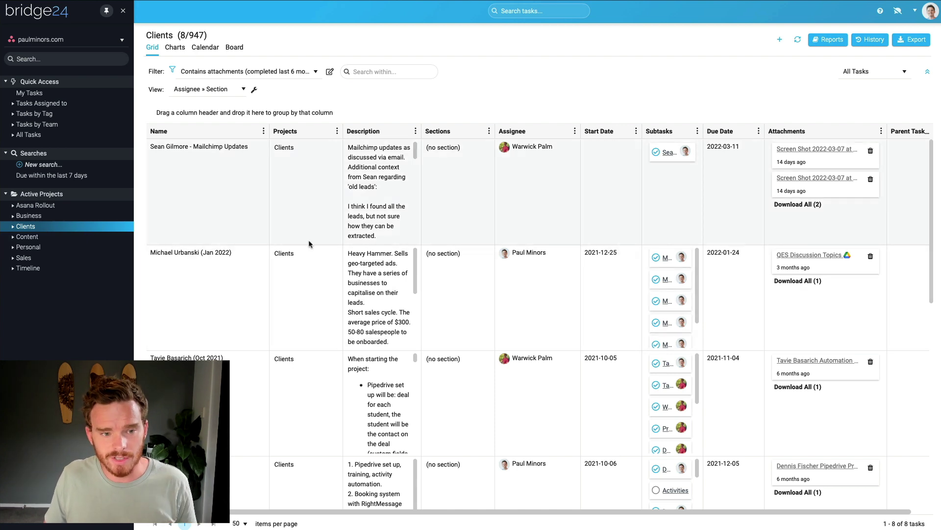
left_click(330, 71)
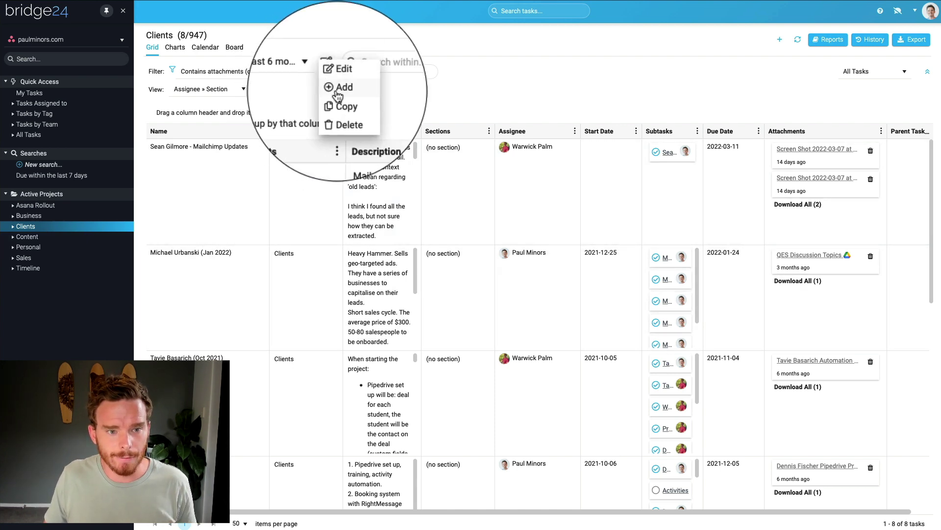
left_click(337, 82)
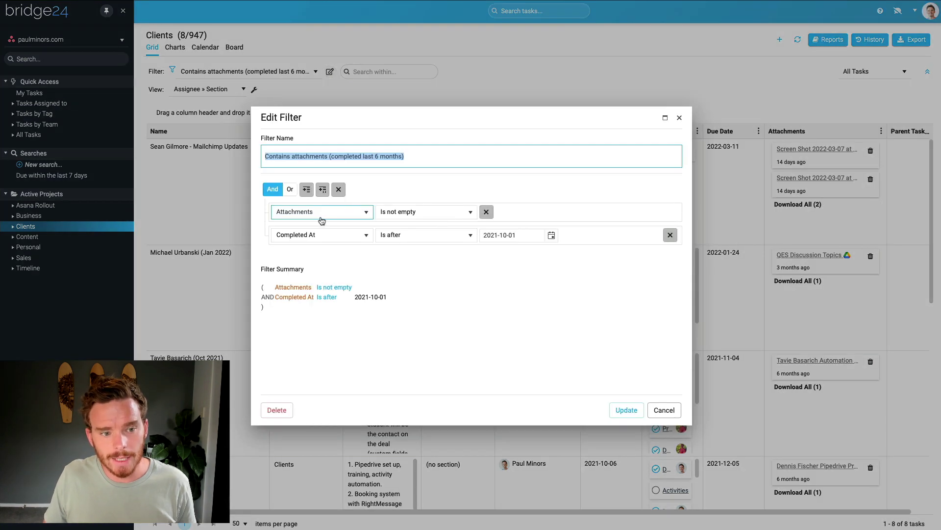
left_click(424, 213)
left_click(417, 212)
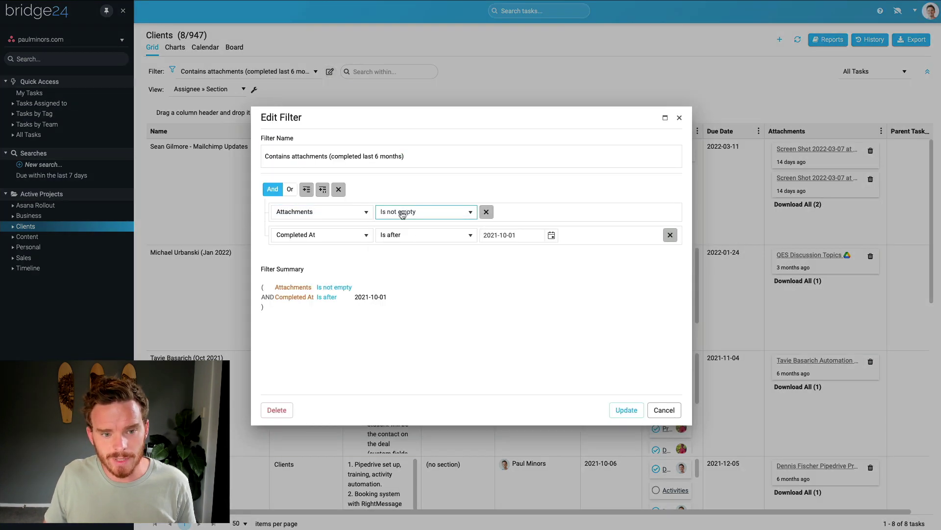
left_click(300, 214)
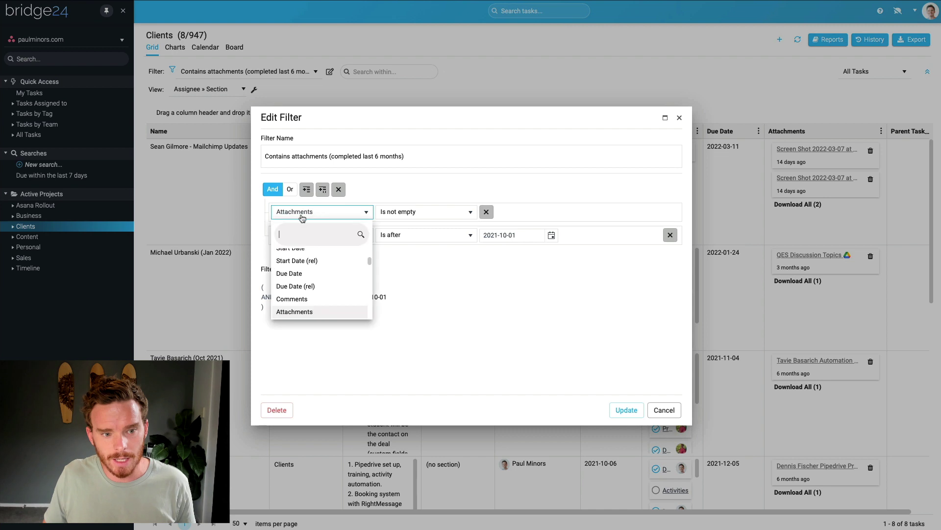
left_click(398, 212)
left_click(536, 304)
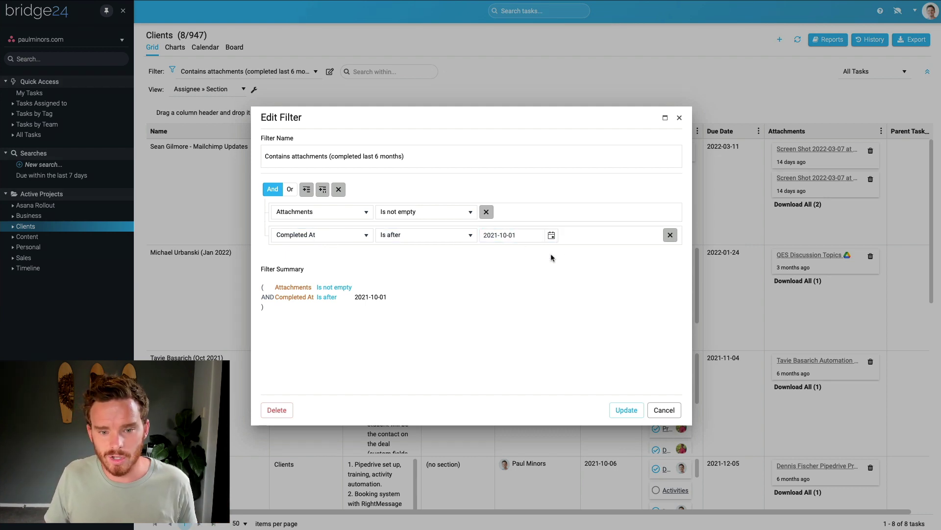
left_click(663, 411)
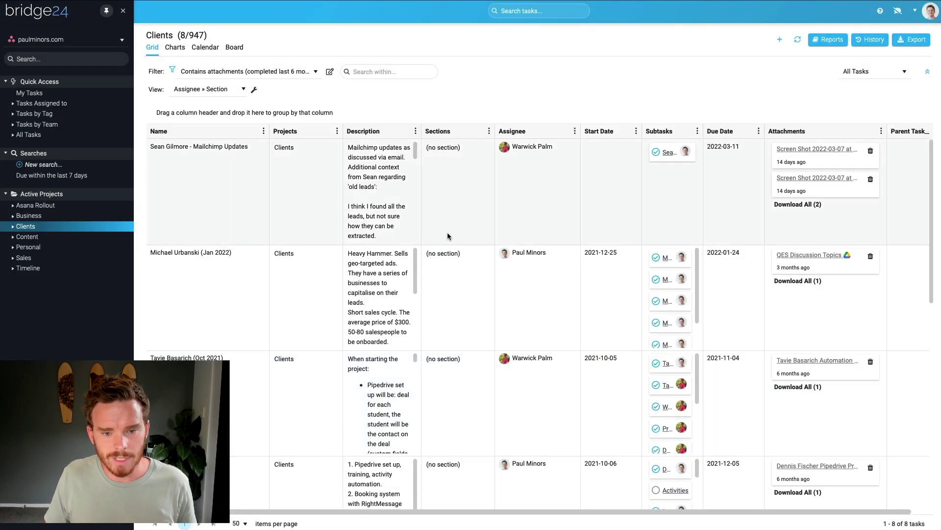
Keep all tasks shown, completed included, and display the Attachments column in the Clients grid.
left_click(906, 72)
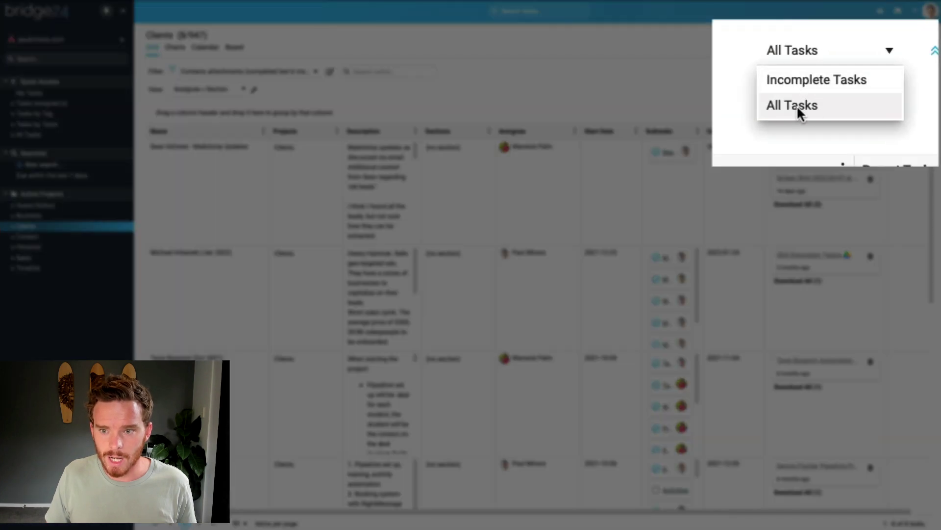
left_click(708, 80)
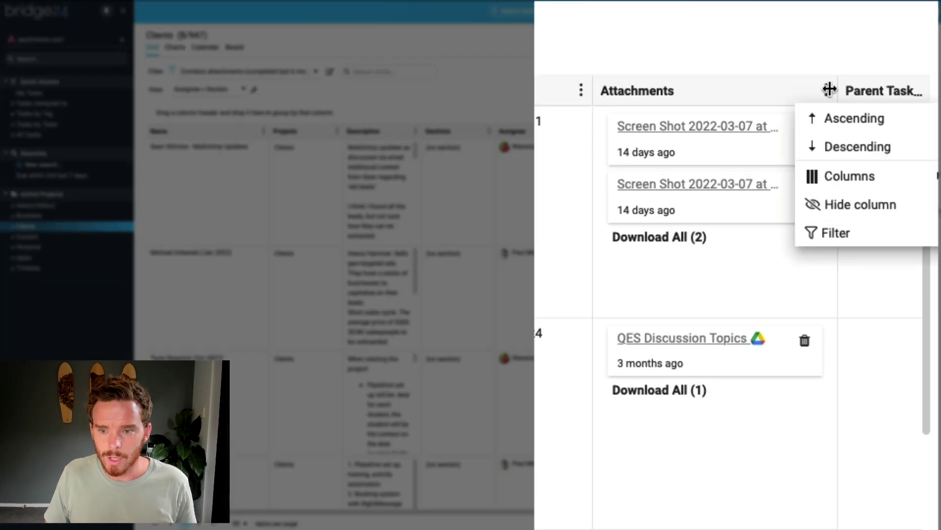
mouse_move(843, 178)
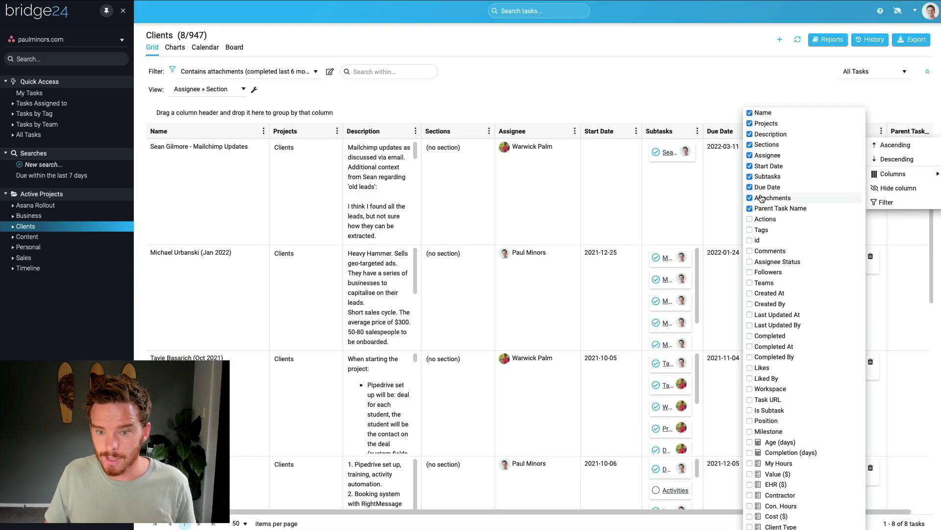
left_click(838, 183)
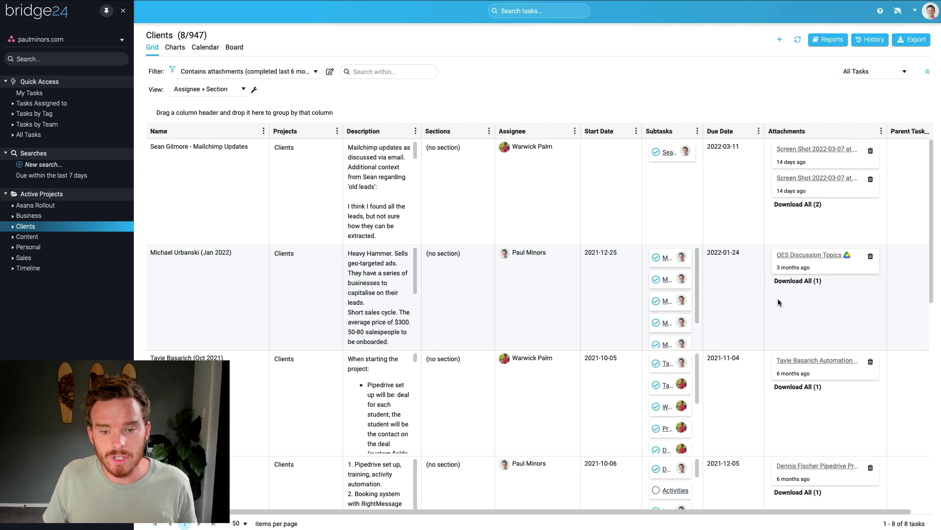
Export the filtered Clients tasks' attachments, queueing 10 files in the File Download window.
left_click(907, 63)
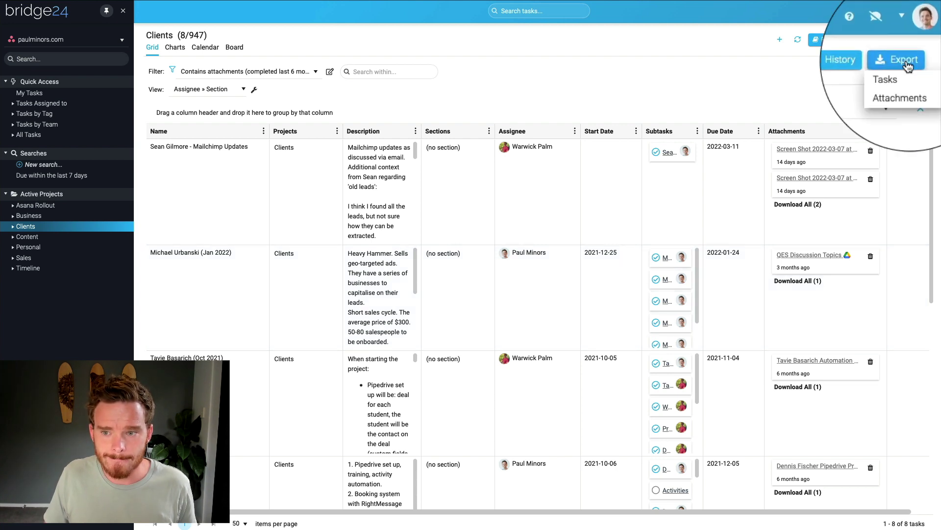
left_click(899, 96)
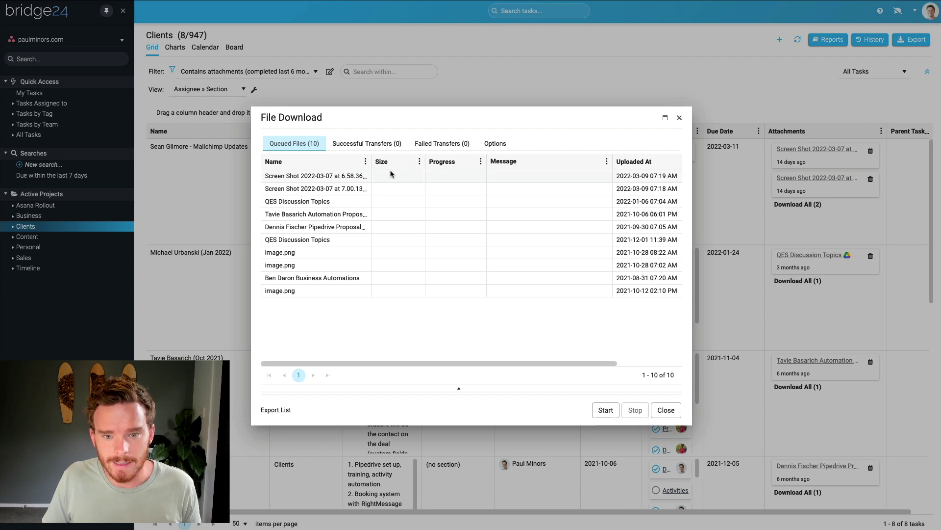
Add Source, Zip #, Start and End columns to the Queued Files list.
scroll(392, 174, "right", 3)
left_click(529, 161)
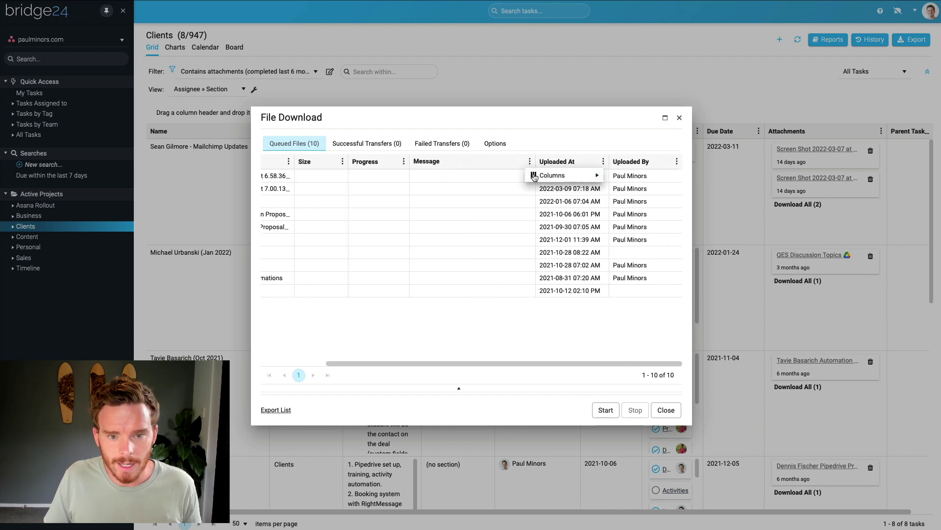
mouse_move(547, 176)
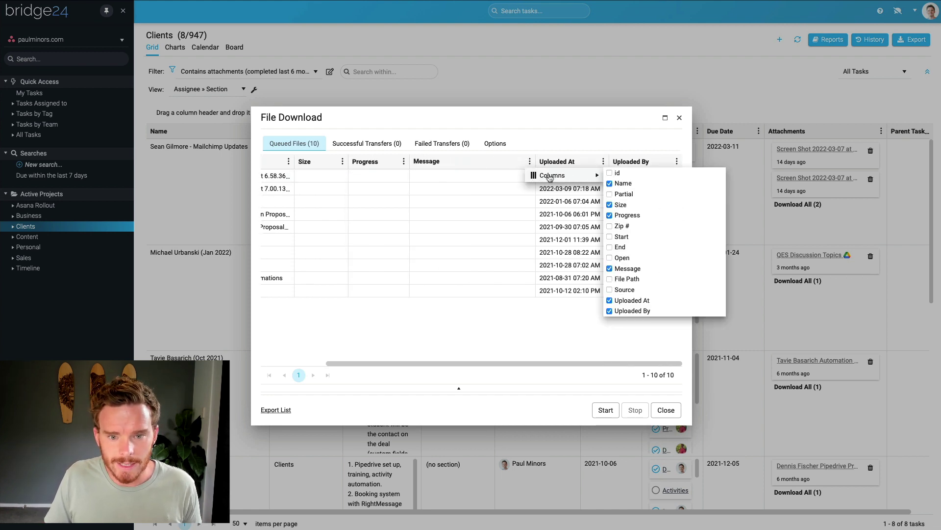
left_click(609, 289)
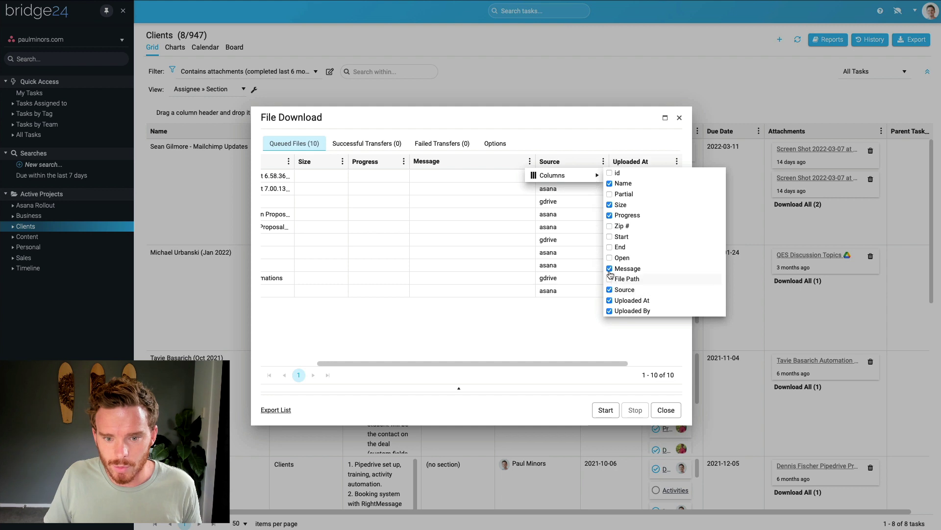
left_click(610, 227)
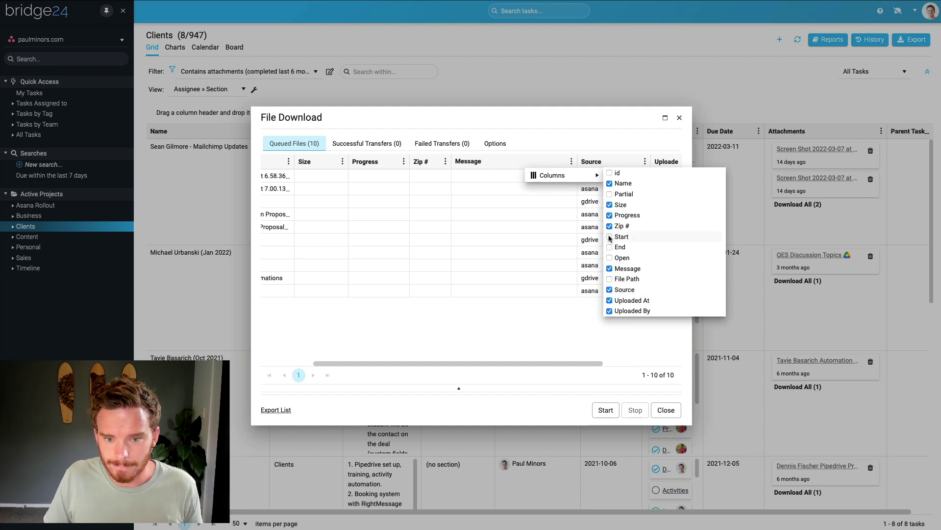
left_click(610, 237)
left_click(610, 247)
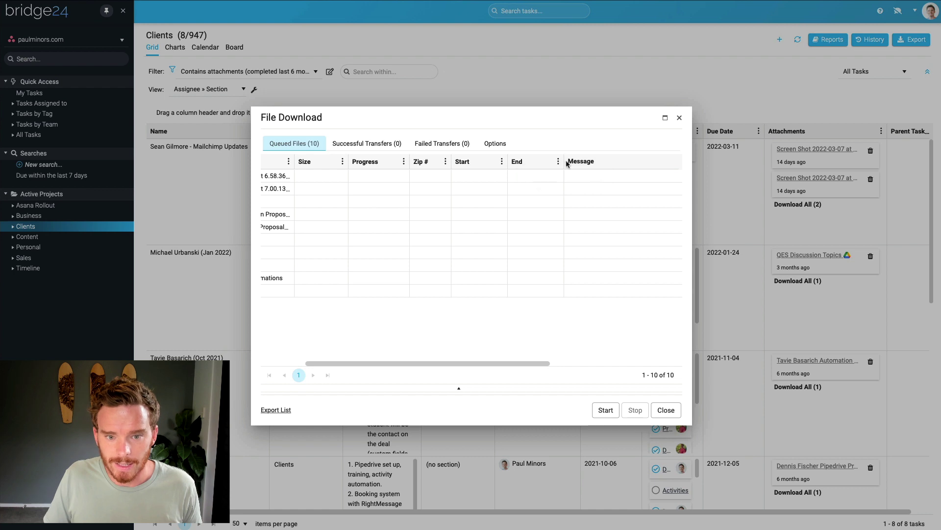
scroll(566, 236, "right", 5)
scroll(534, 243, "left", 5)
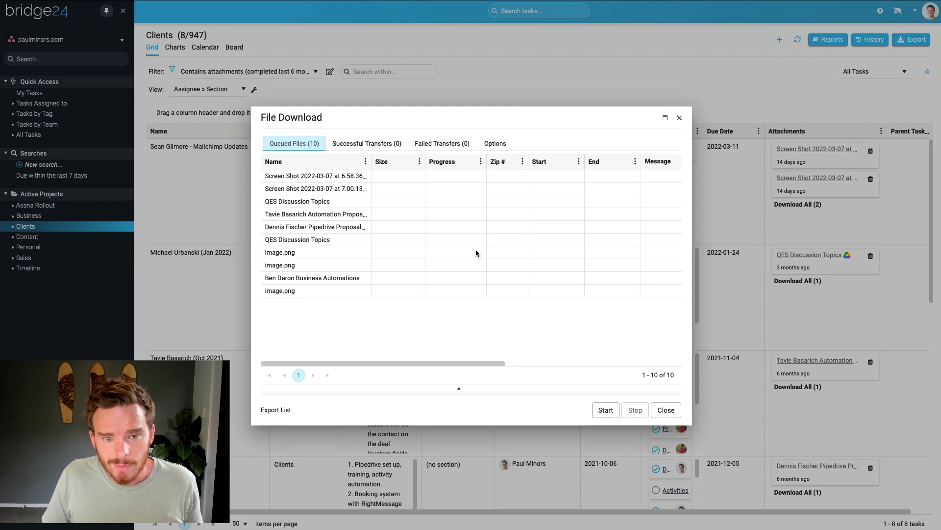
Keep By task as the zip folder hierarchy in the export options.
left_click(495, 145)
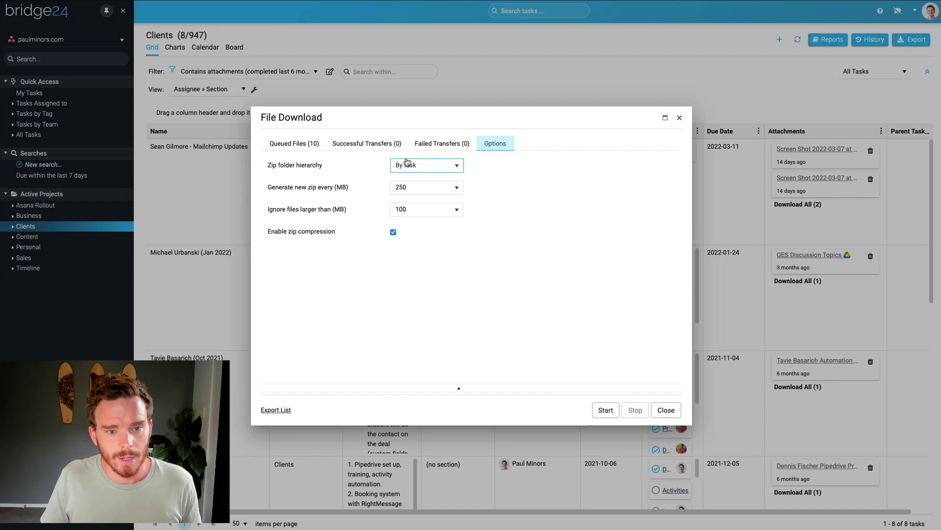
left_click(419, 165)
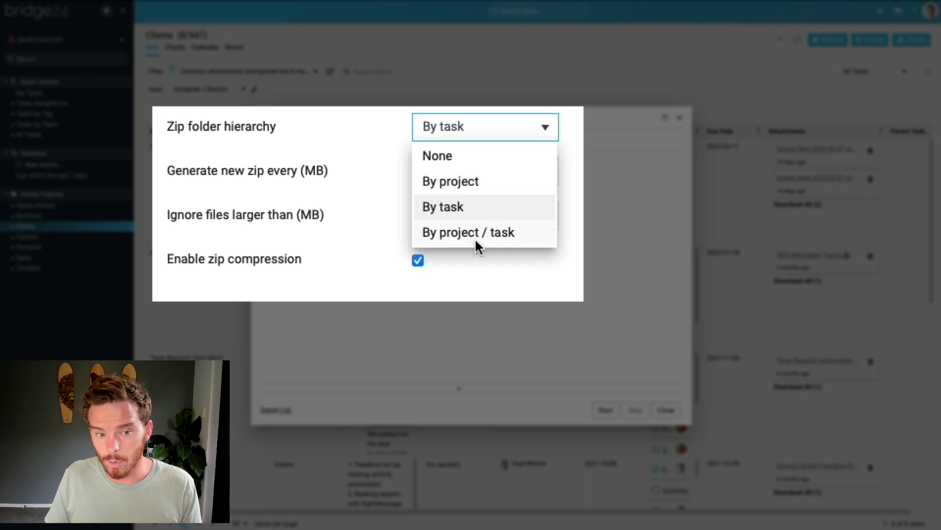
left_click(485, 206)
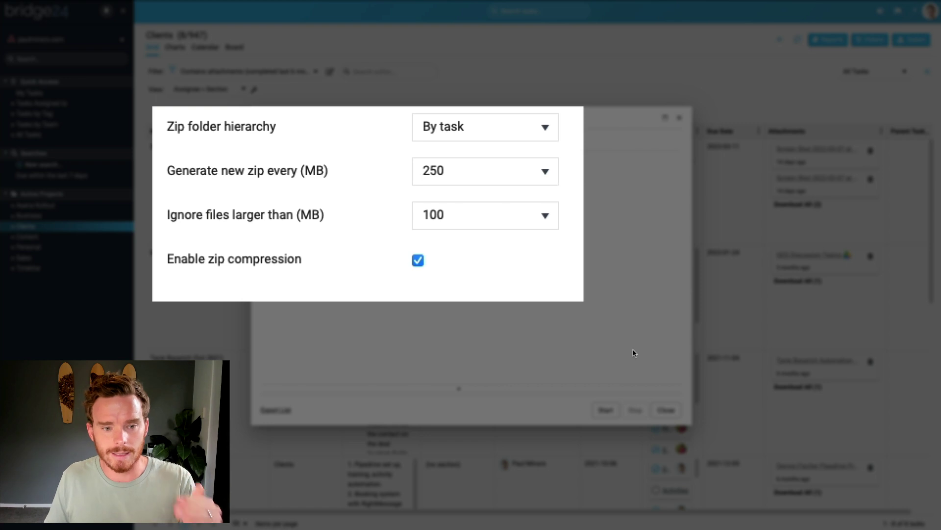
left_click(513, 137)
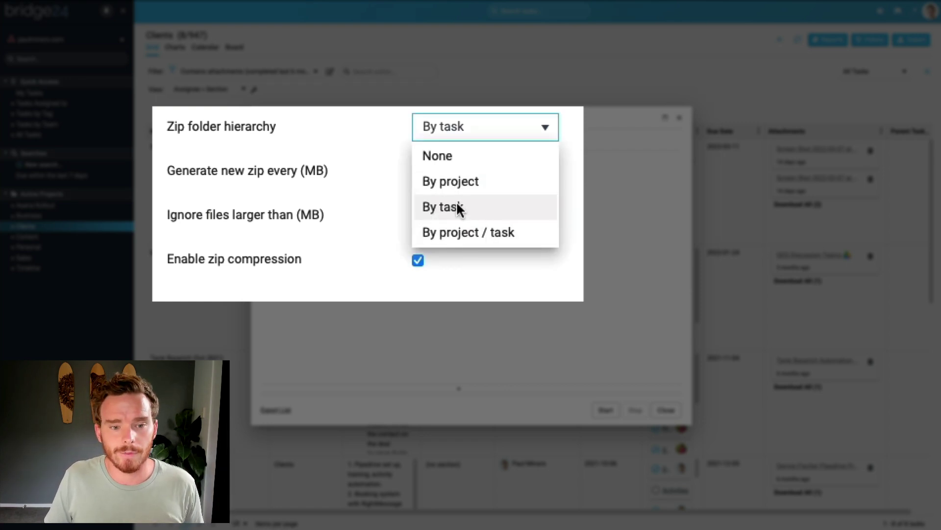
left_click(505, 210)
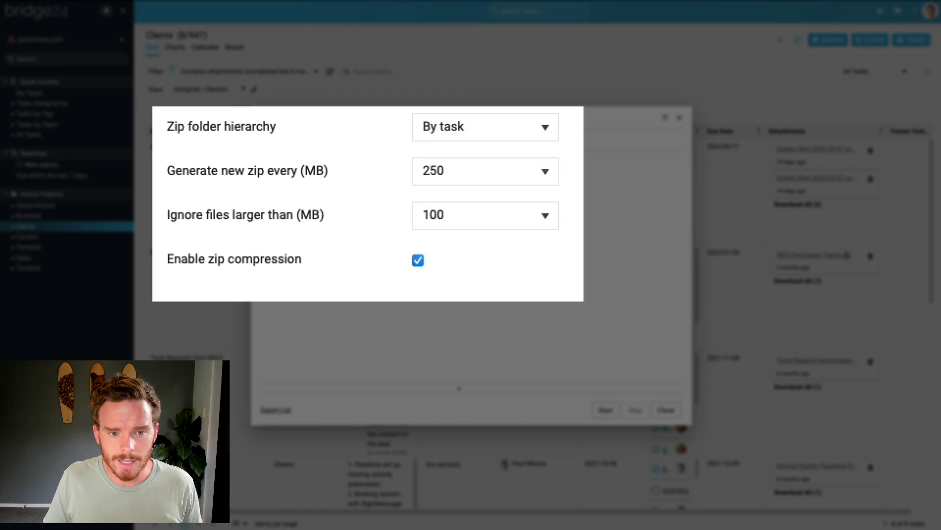
Keep 250 MB per zip file and the 100 MB file size limit.
left_click(485, 173)
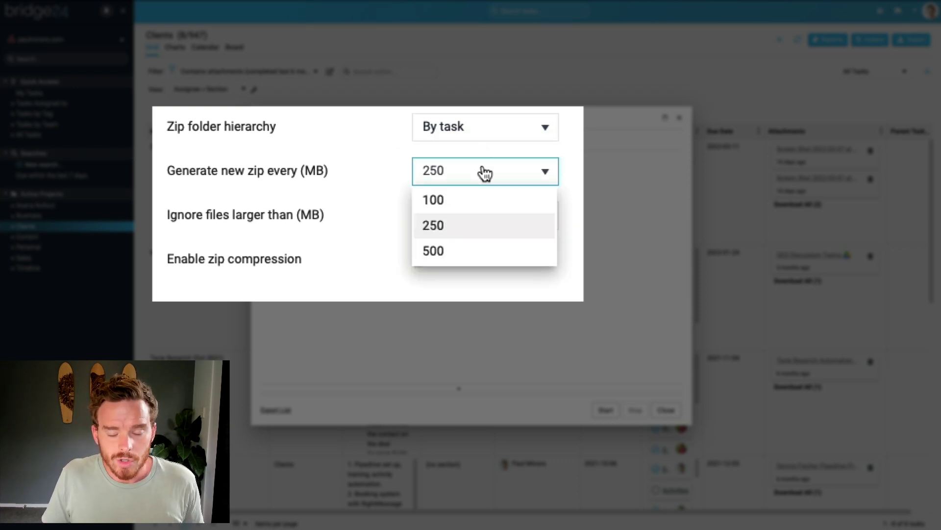
left_click(485, 229)
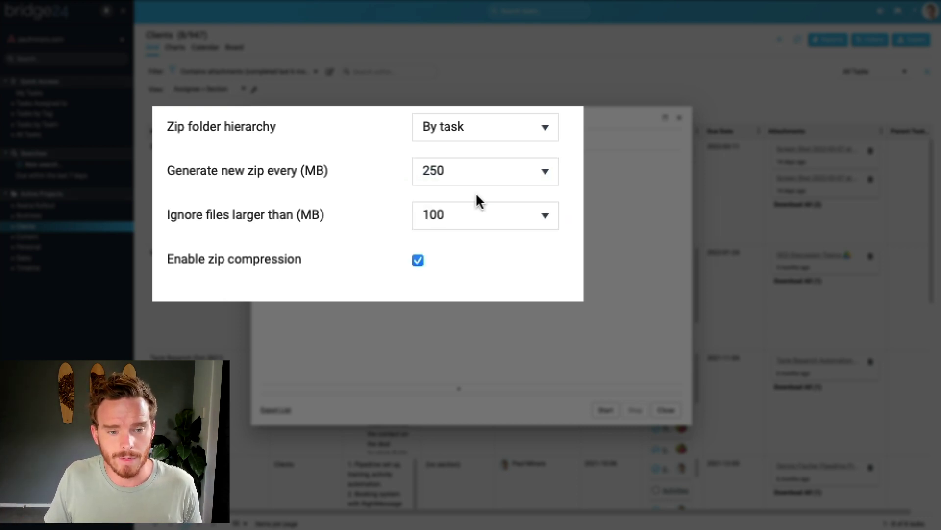
left_click(481, 220)
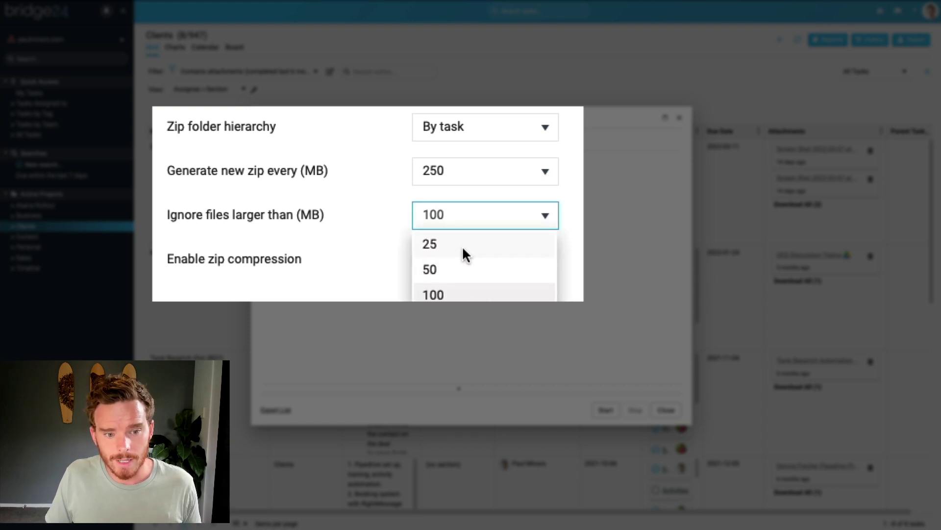
left_click(369, 288)
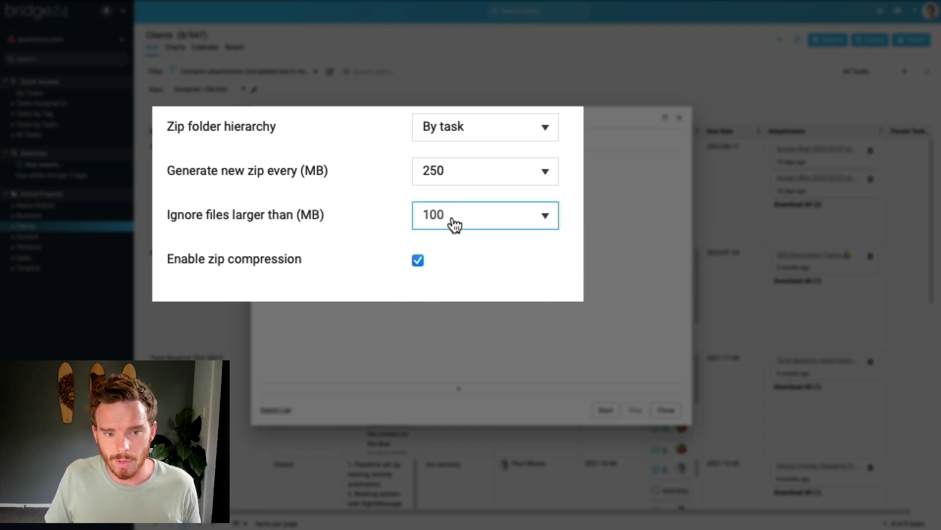
left_click(452, 221)
left_click(491, 294)
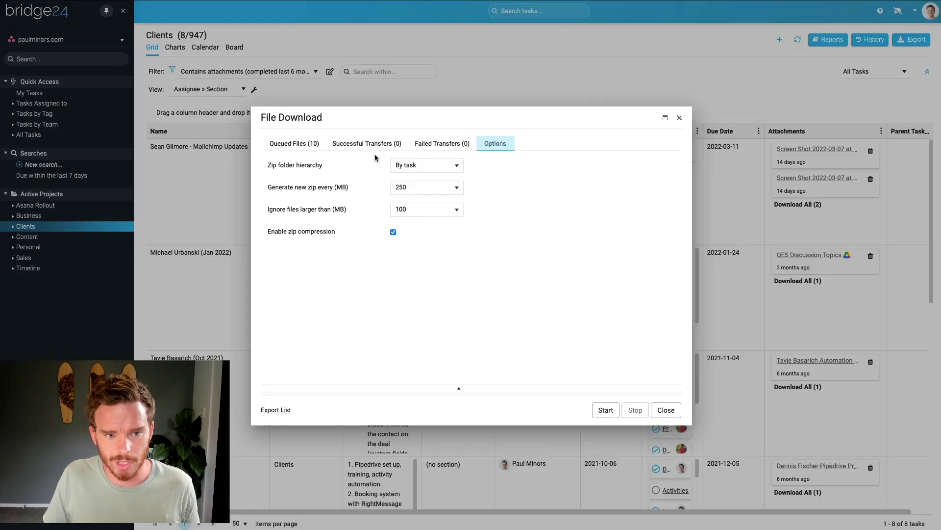
Start downloading the 10 queued attachments from the Queued Files list.
left_click(295, 143)
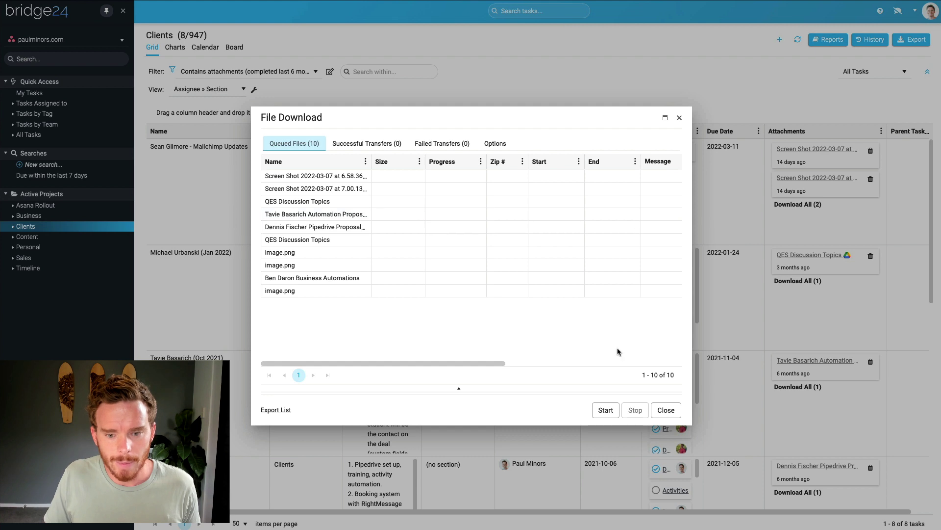
left_click(606, 410)
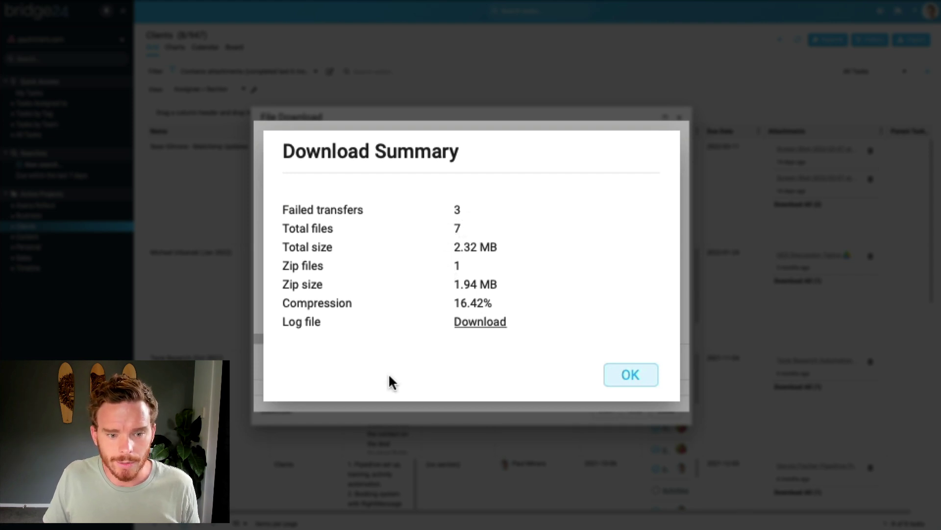
left_click(480, 322)
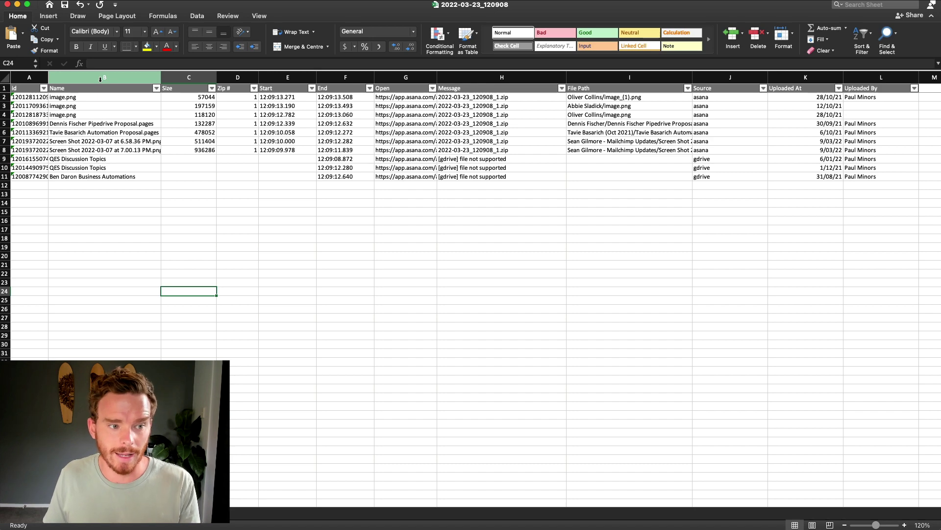
left_click(100, 79)
scroll(594, 123, "right", 3)
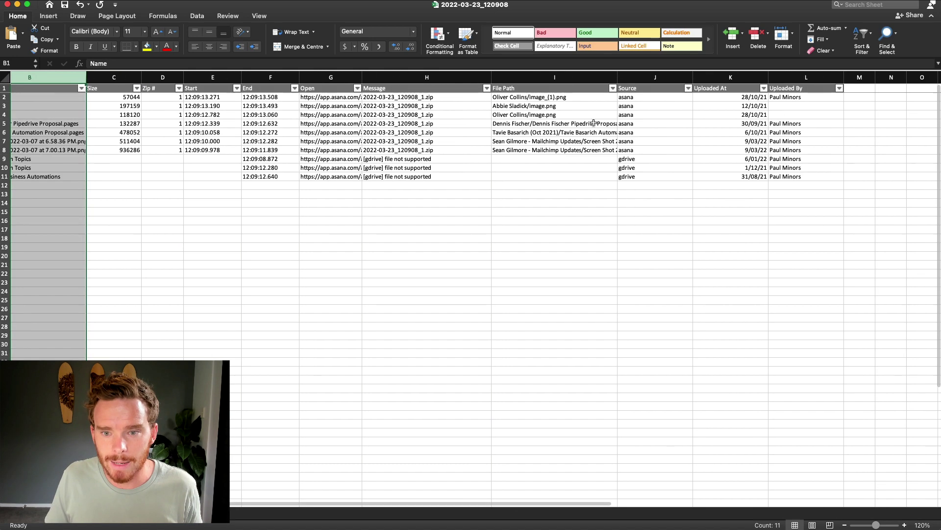
scroll(594, 123, "right", 2)
left_click(629, 77)
left_click(704, 78)
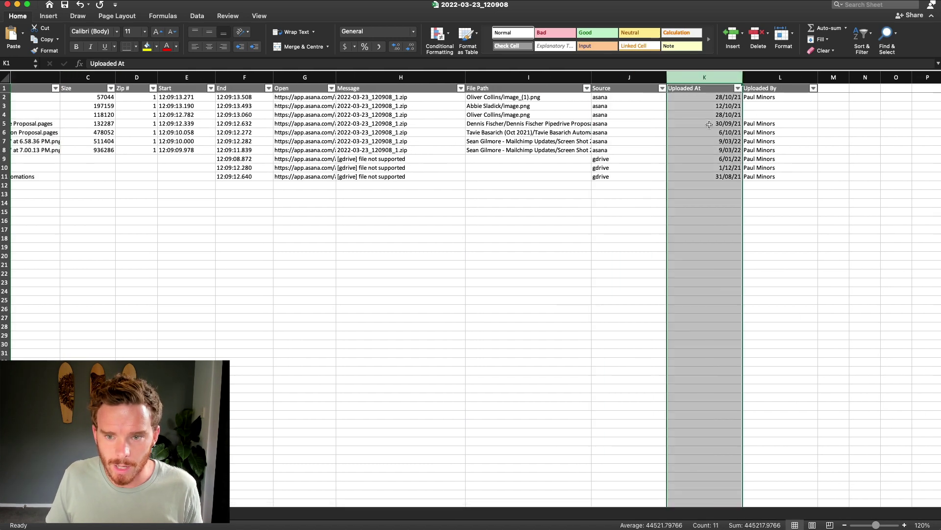
left_click(765, 78)
left_click(754, 251)
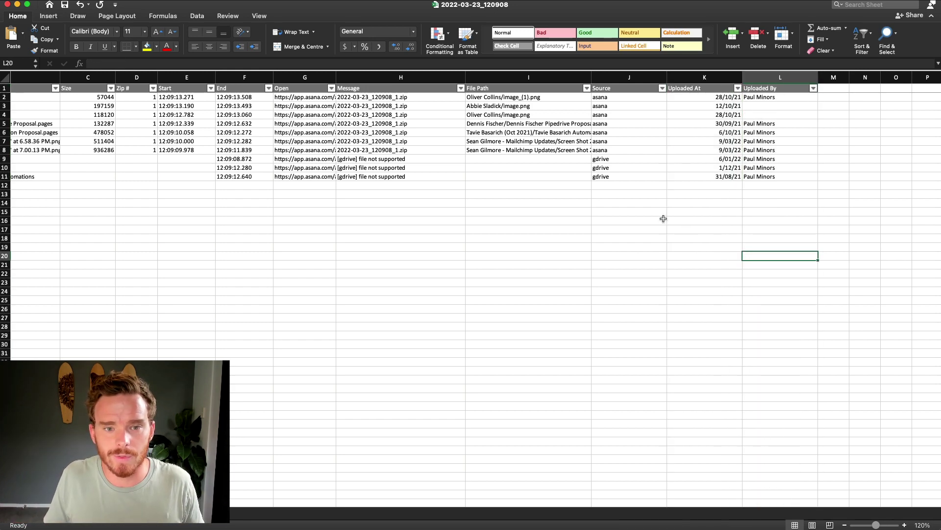
left_click(647, 204)
Dismiss the download summary and inspect the three failed Google Drive attachment transfers.
key("super+Tab")
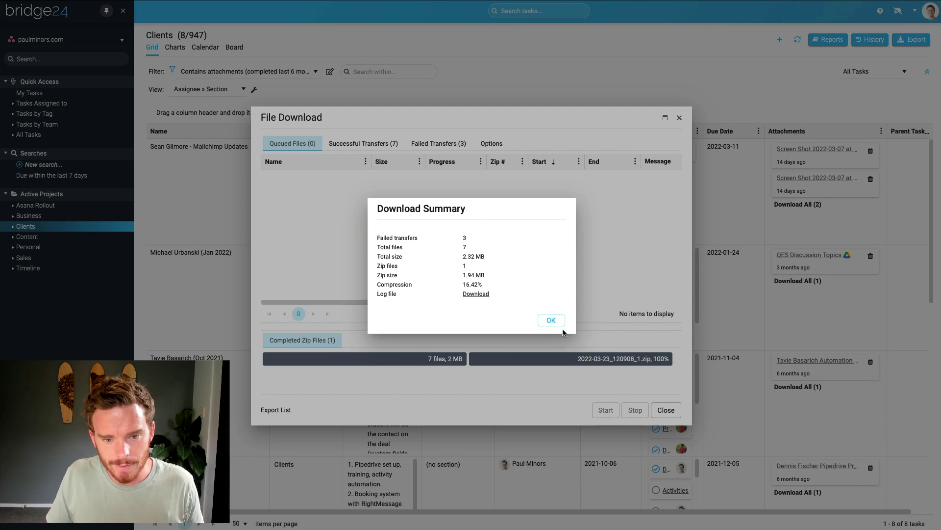
left_click(559, 321)
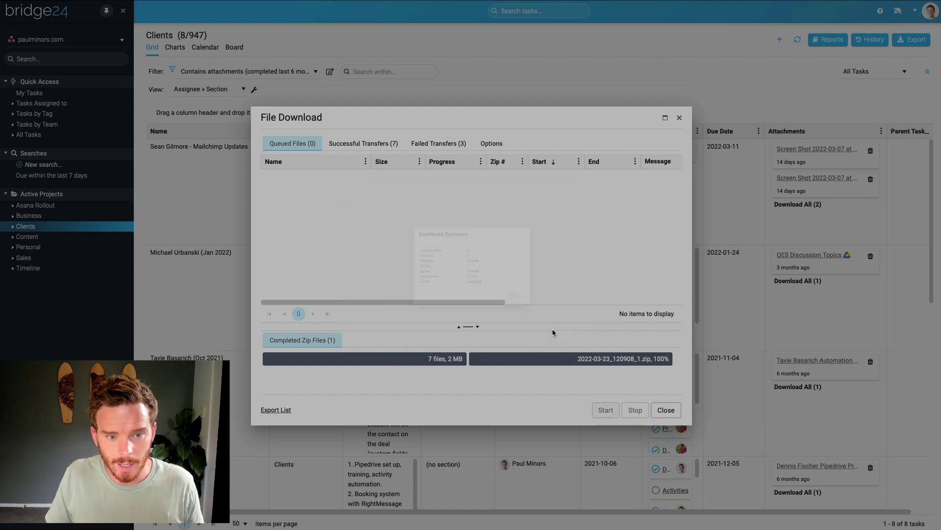
left_click(441, 143)
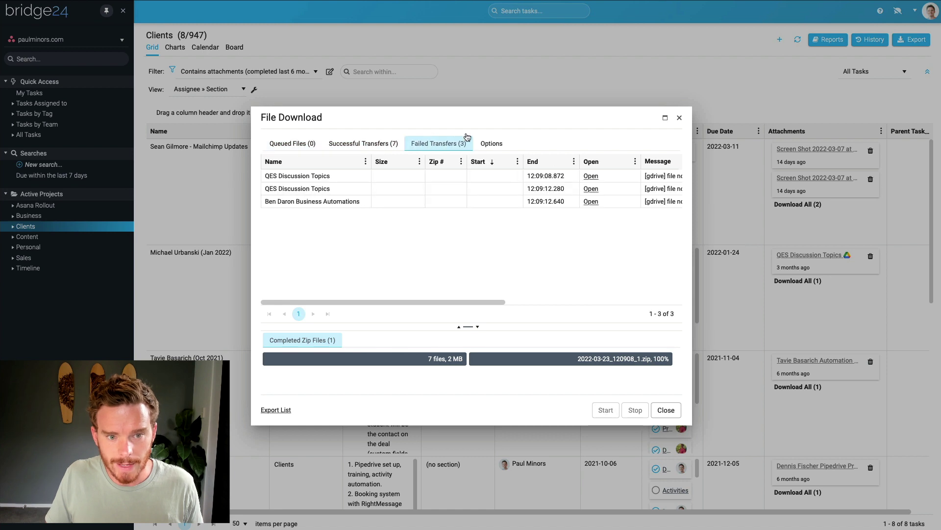
scroll(512, 183, "right", 5)
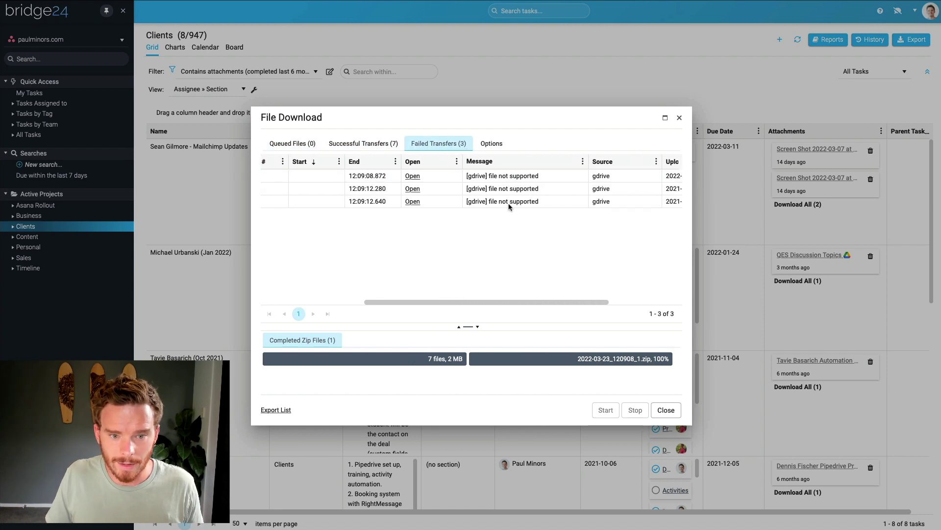
scroll(491, 186, "left", 5)
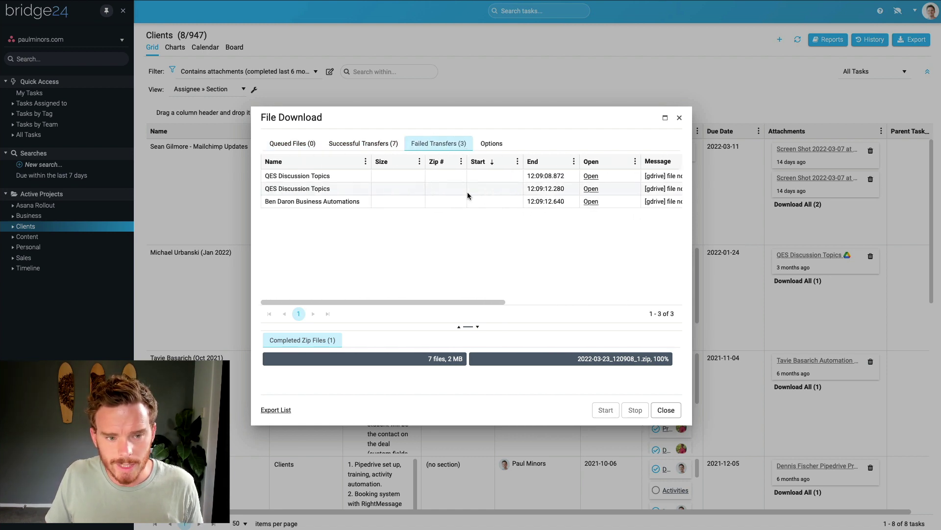
scroll(490, 196, "right", 5)
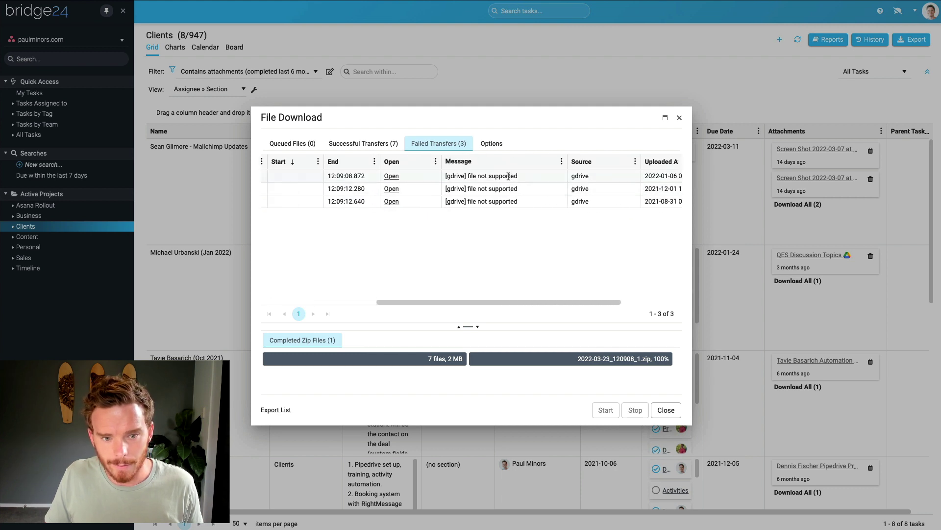
scroll(501, 204, "left", 5)
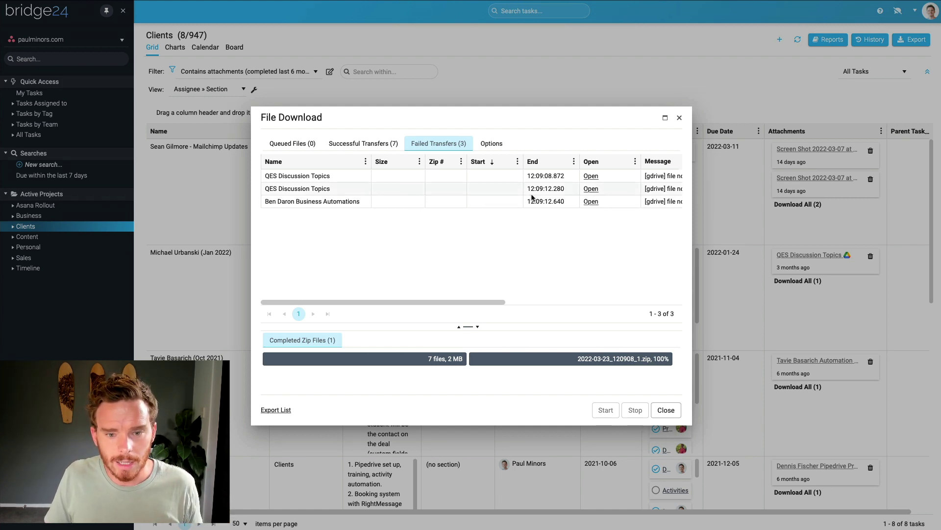
scroll(532, 197, "right", 5)
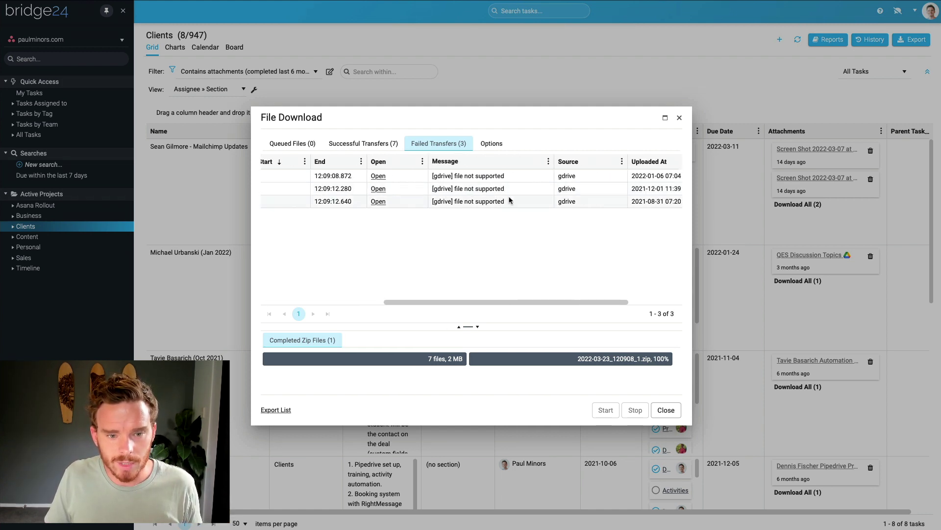
left_click(379, 202)
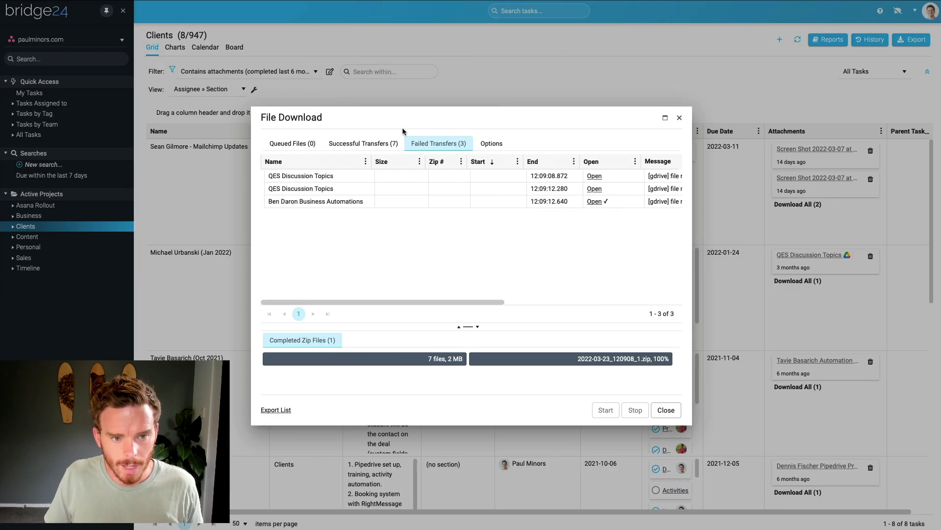
Review the 7 successful Asana transfers completed at 100% in one zip.
left_click(364, 143)
scroll(482, 202, "right", 4)
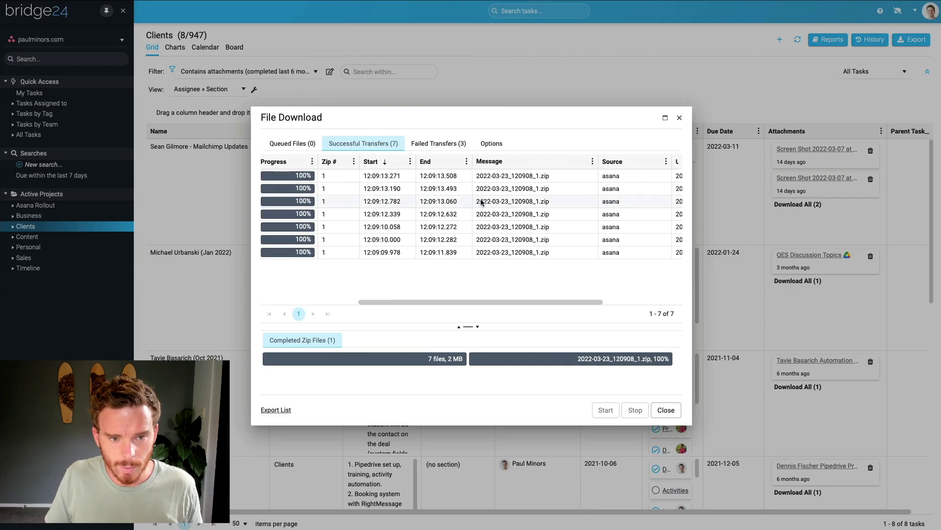
scroll(482, 202, "left", 4)
Close the download window, preview the Excel log file and unzip the downloaded archive.
left_click(666, 410)
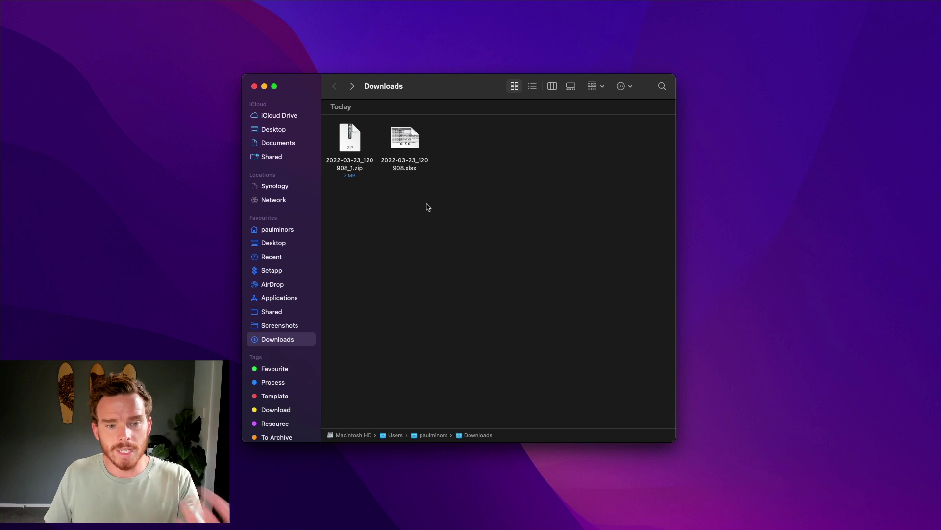
left_click(413, 166)
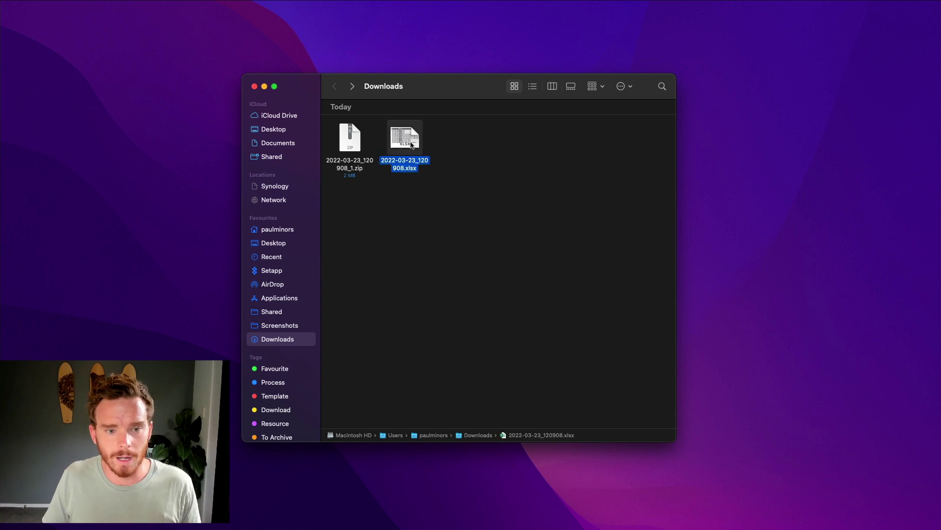
key("space")
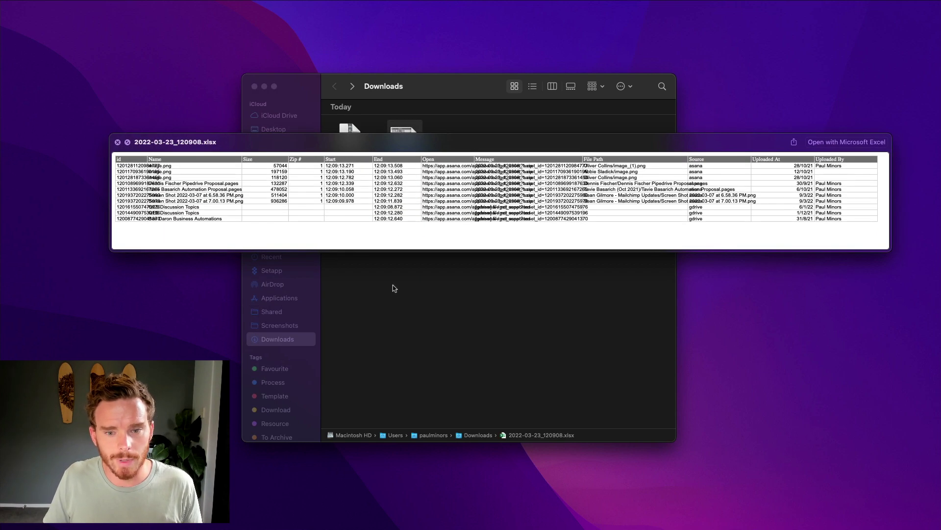
key("space")
key("Left")
key("super+o")
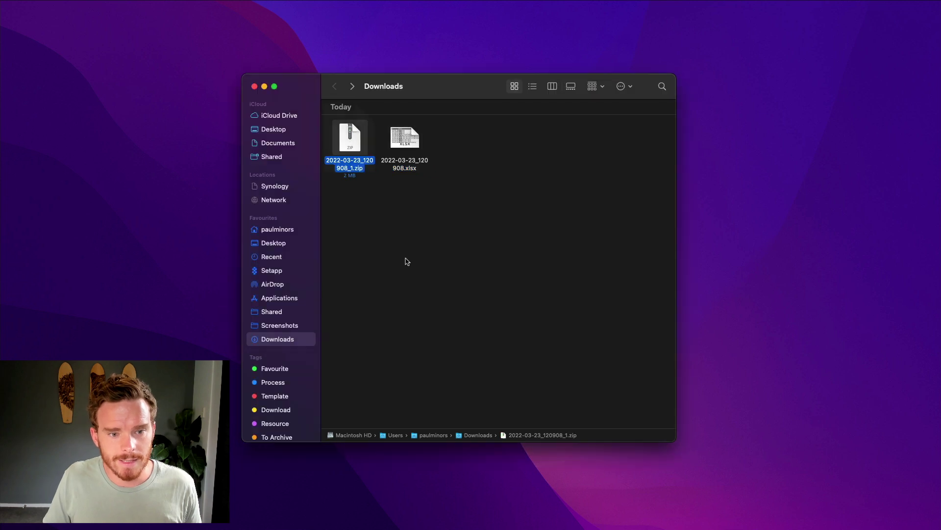
Open the extracted 2022-03-23_120908_1 folder and browse three per-task attachment subfolders.
double_click(353, 143)
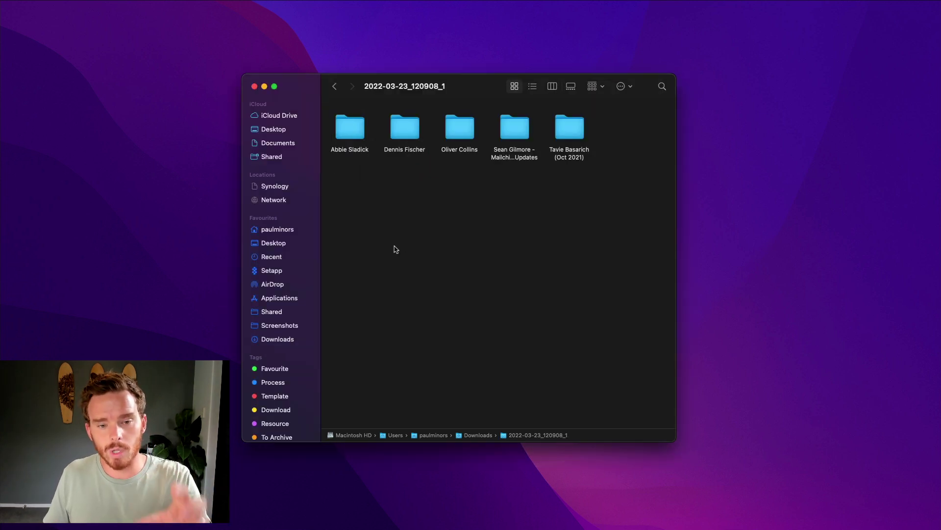
double_click(353, 128)
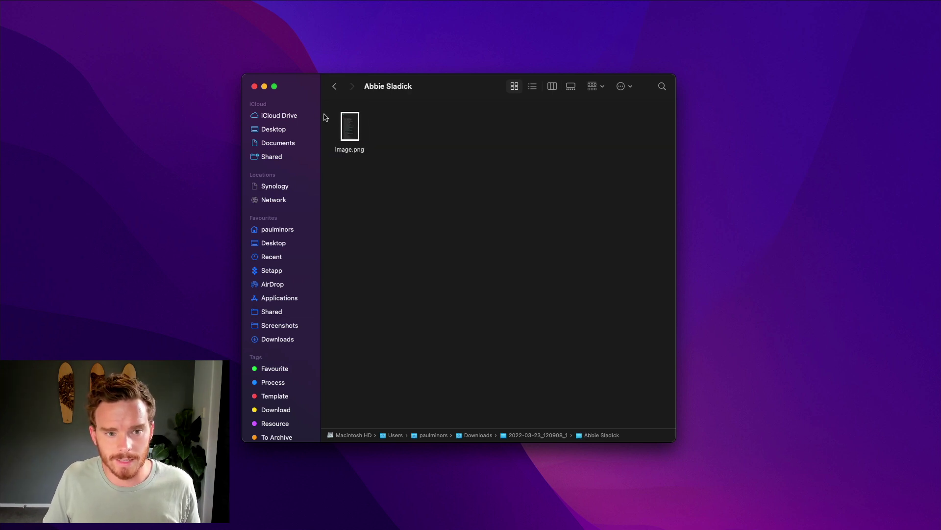
left_click(335, 86)
double_click(403, 127)
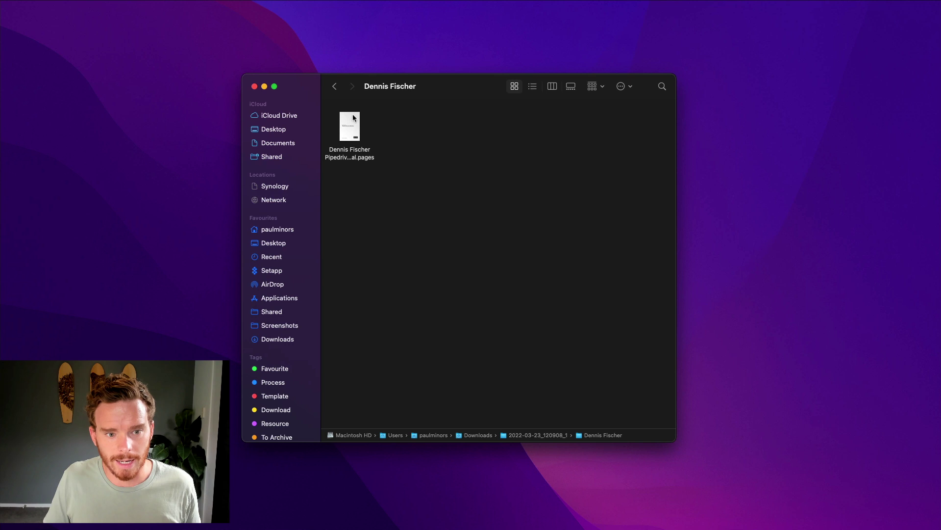
left_click(335, 87)
double_click(453, 134)
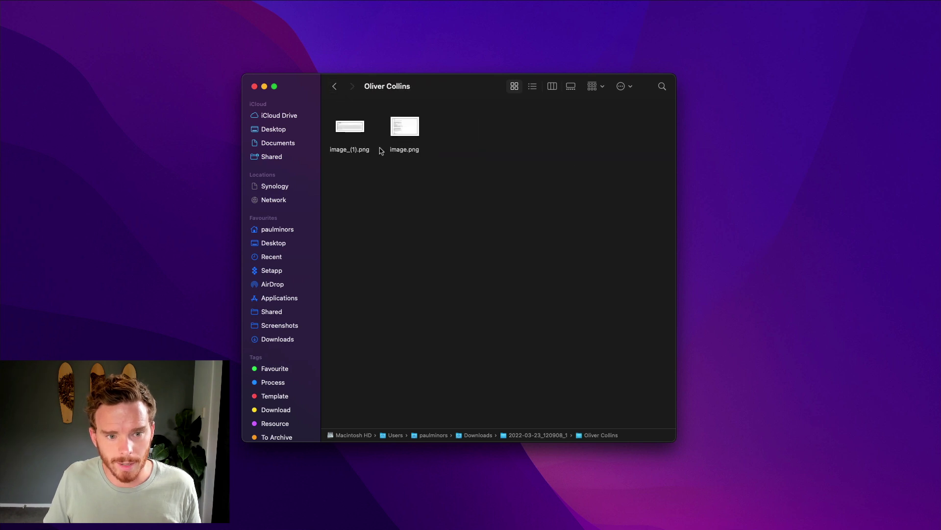
left_click(335, 86)
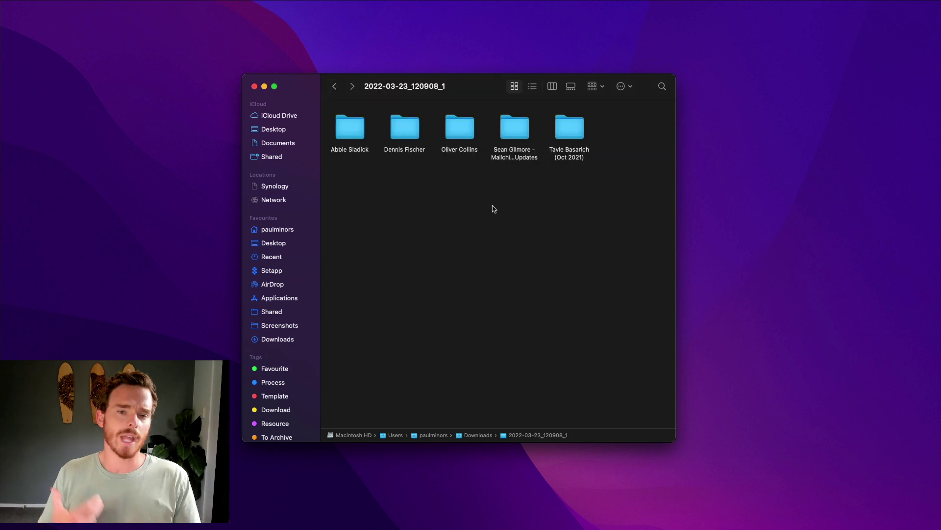